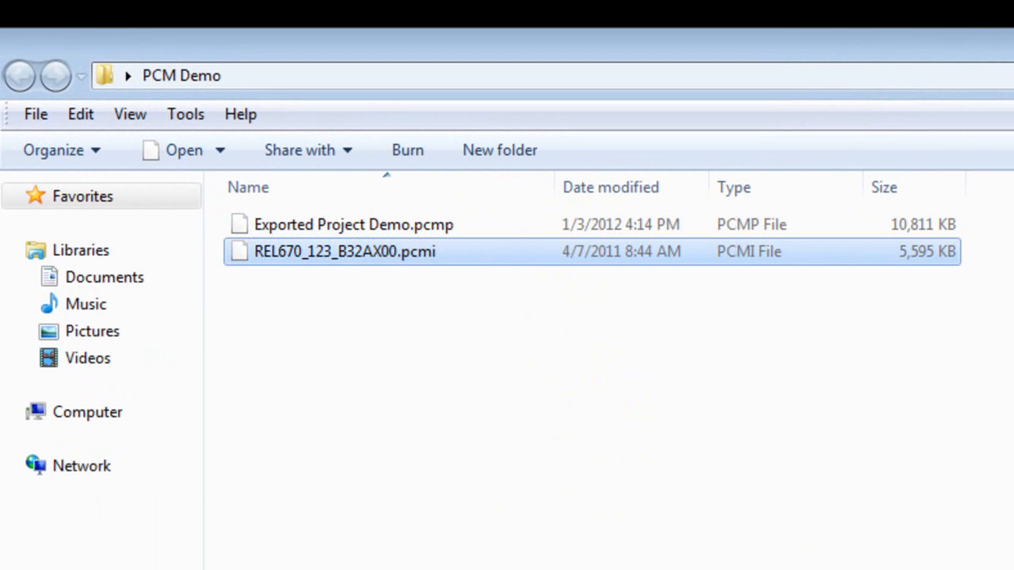
# Open the project manager in PCM600 and expand the projects on my computer.
pyautogui.click(324, 193)
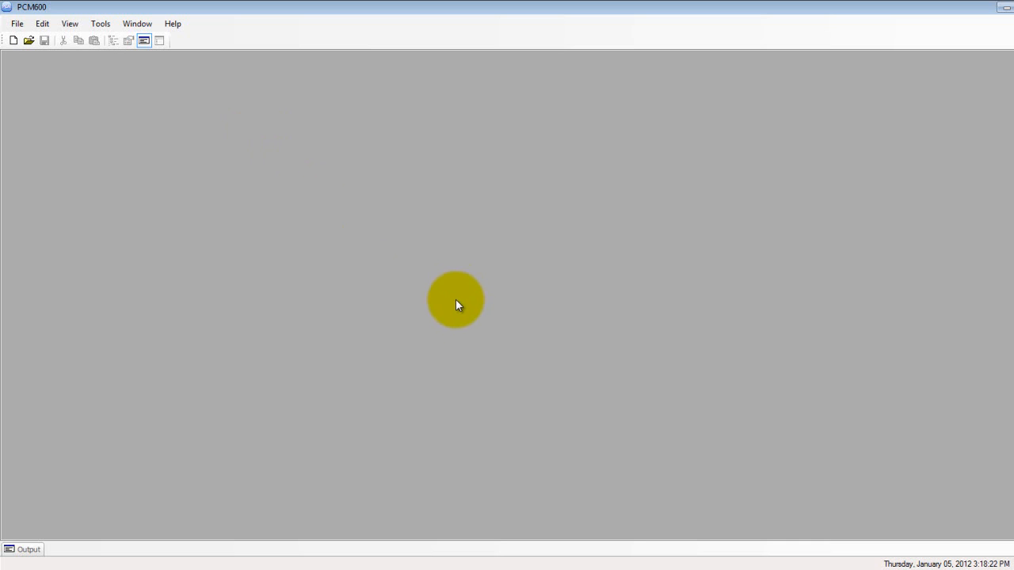
pyautogui.click(17, 24)
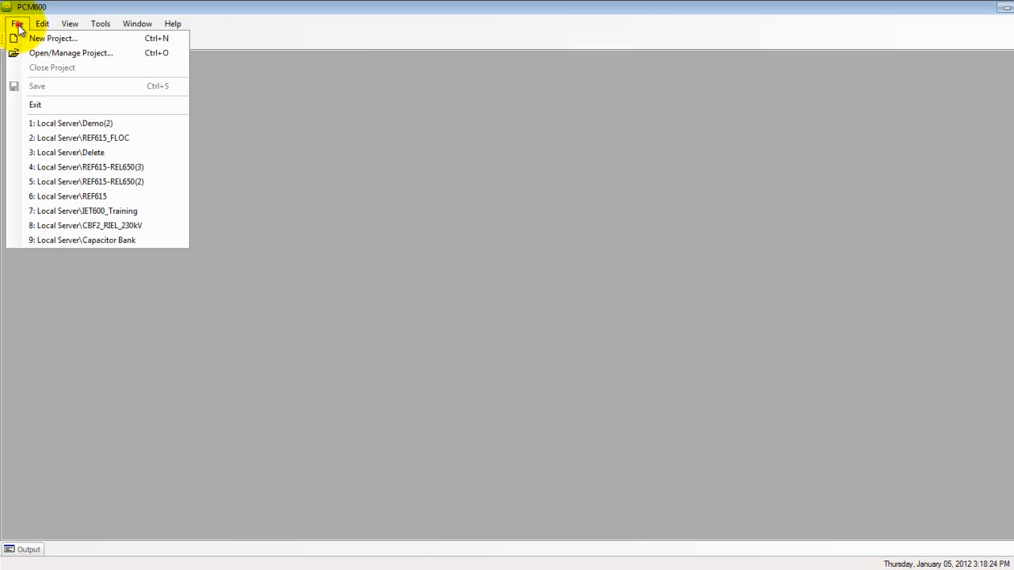
pyautogui.click(34, 52)
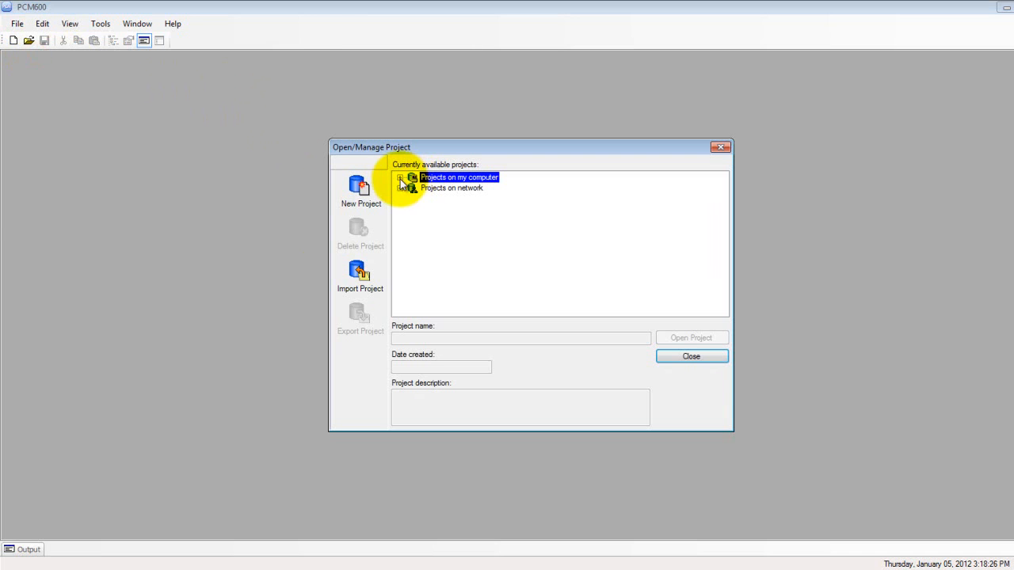
pyautogui.doubleClick(416, 180)
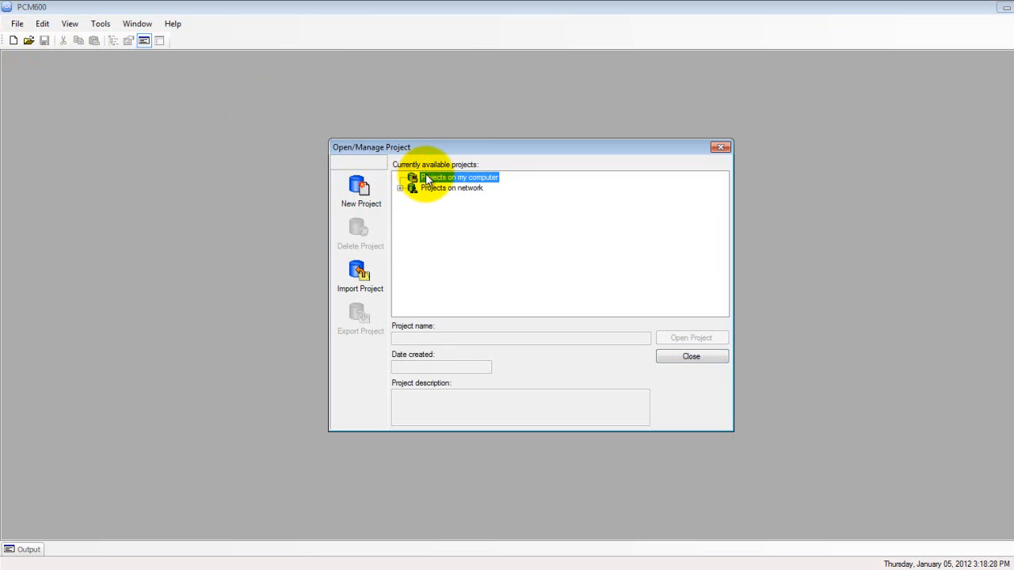
pyautogui.rightClick(420, 178)
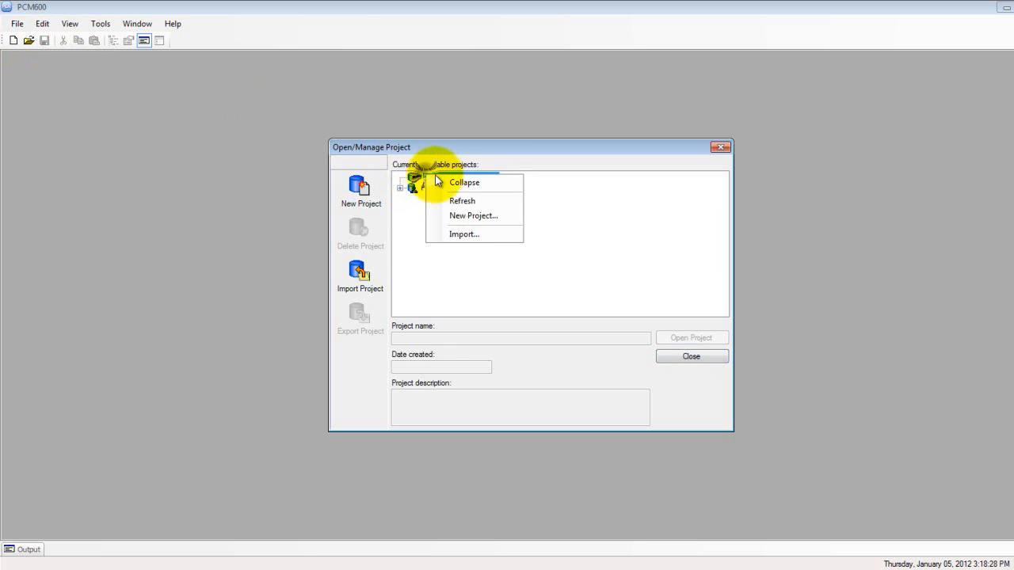
# Import the project file Exported Project Demo.pcmp from the PCM Demo folder into the local projects.
pyautogui.click(360, 276)
pyautogui.click(360, 276)
pyautogui.click(536, 248)
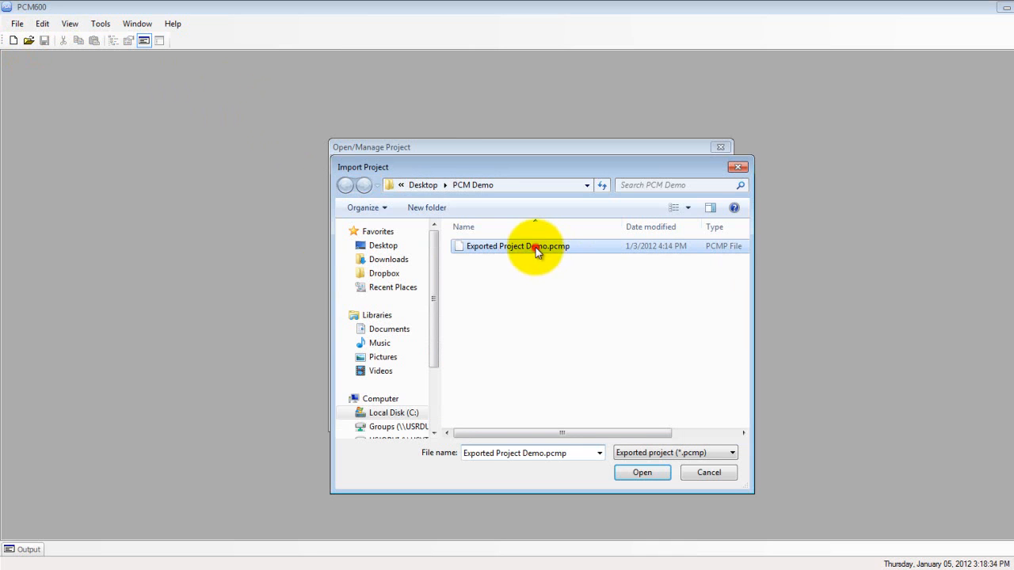
pyautogui.click(716, 455)
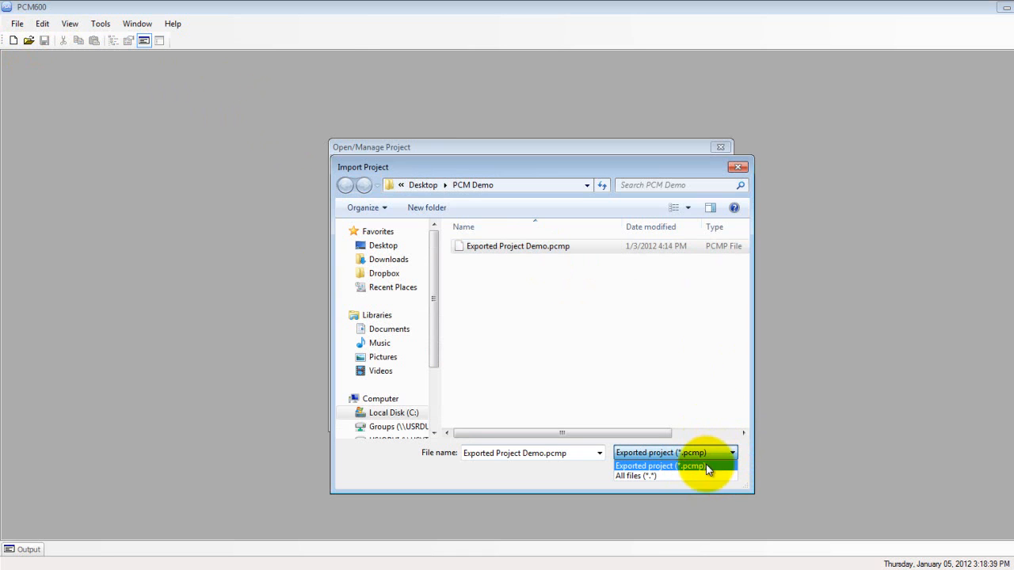
pyautogui.click(681, 405)
pyautogui.click(466, 249)
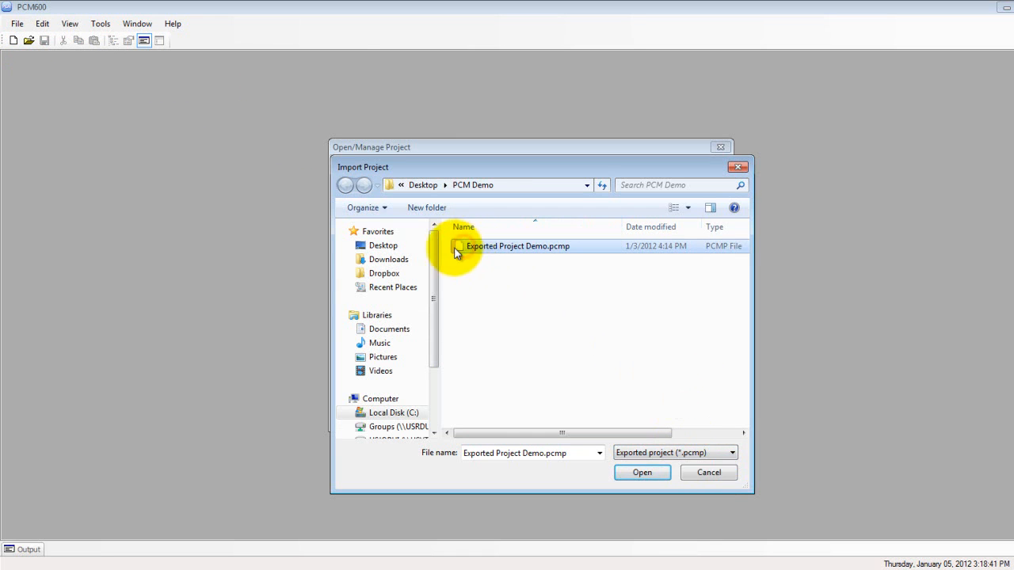
pyautogui.click(651, 474)
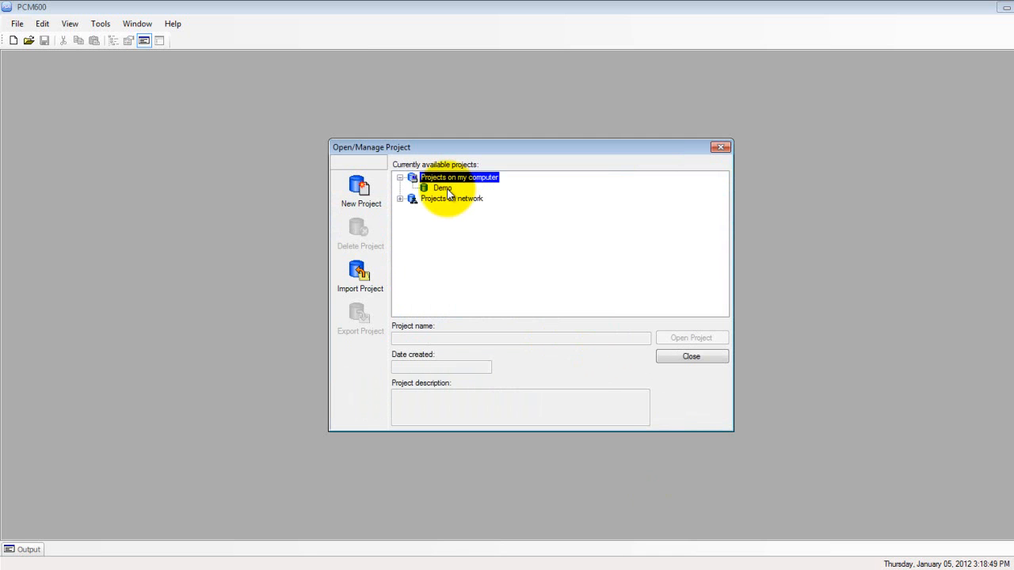
# Open the imported Demo project and import the IED file REL670_123_B32AX00.pcmi into its Bay.
pyautogui.click(443, 189)
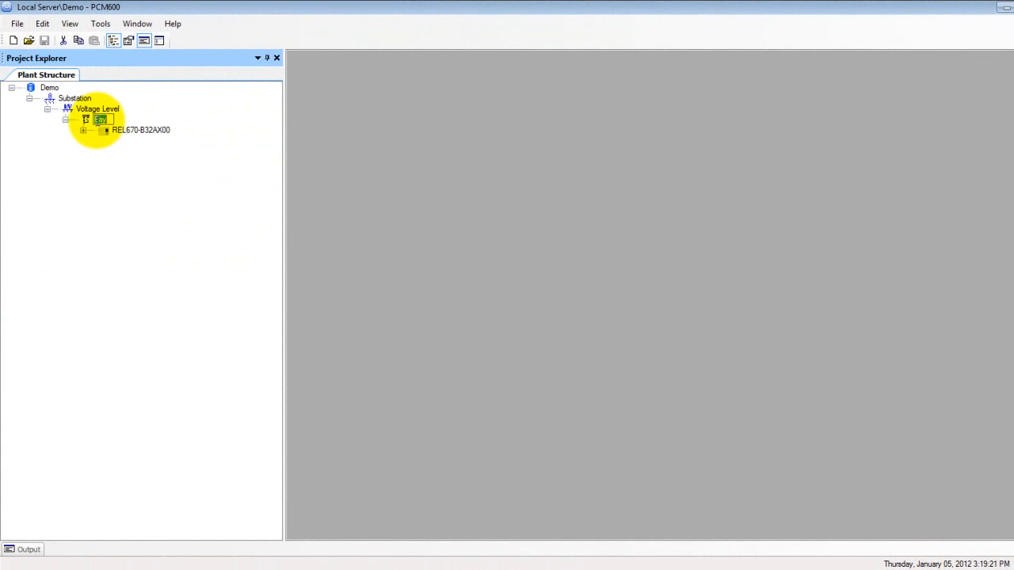
pyautogui.rightClick(86, 120)
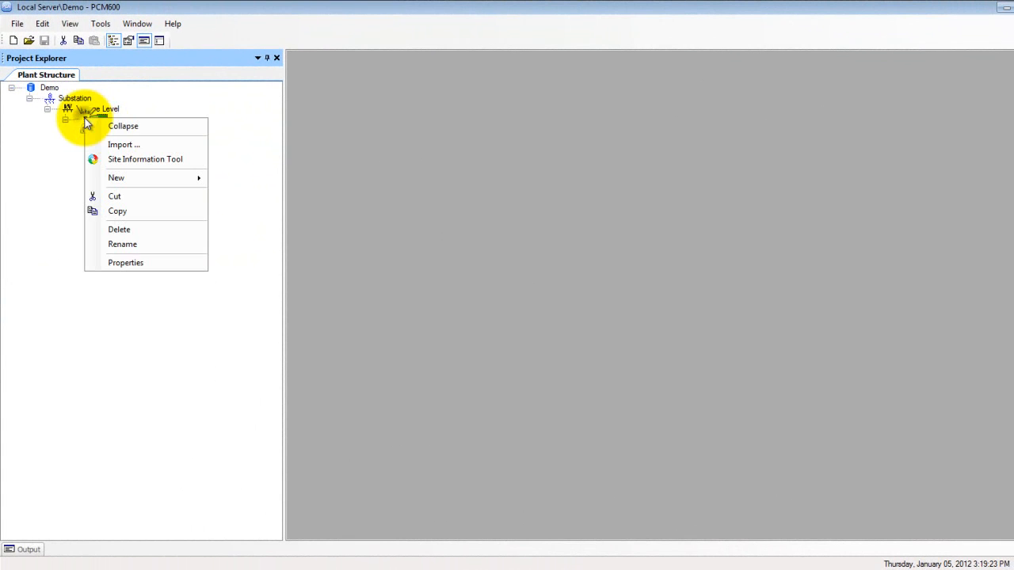
pyautogui.click(125, 144)
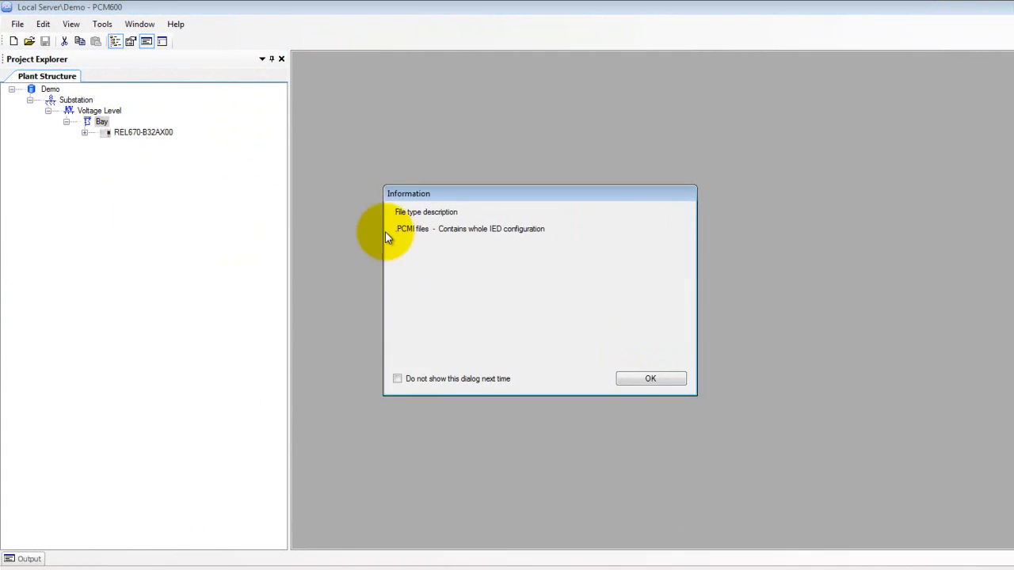
pyautogui.click(632, 375)
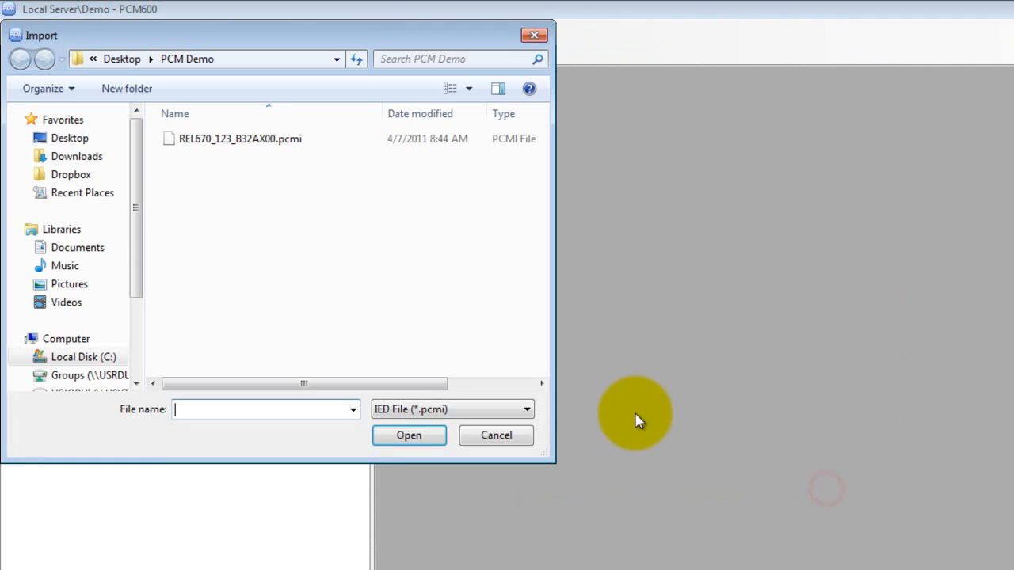
pyautogui.click(527, 409)
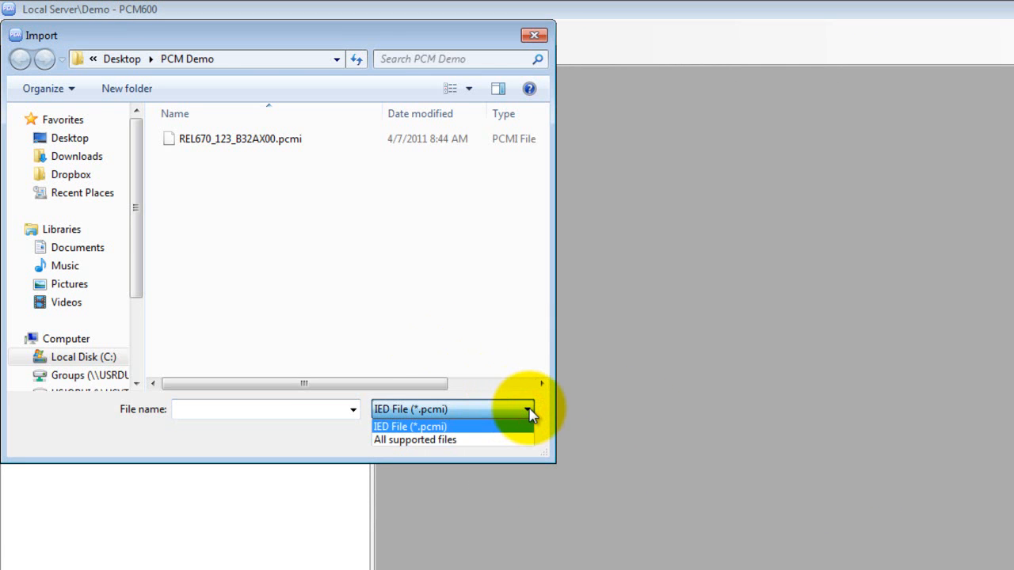
pyautogui.click(528, 412)
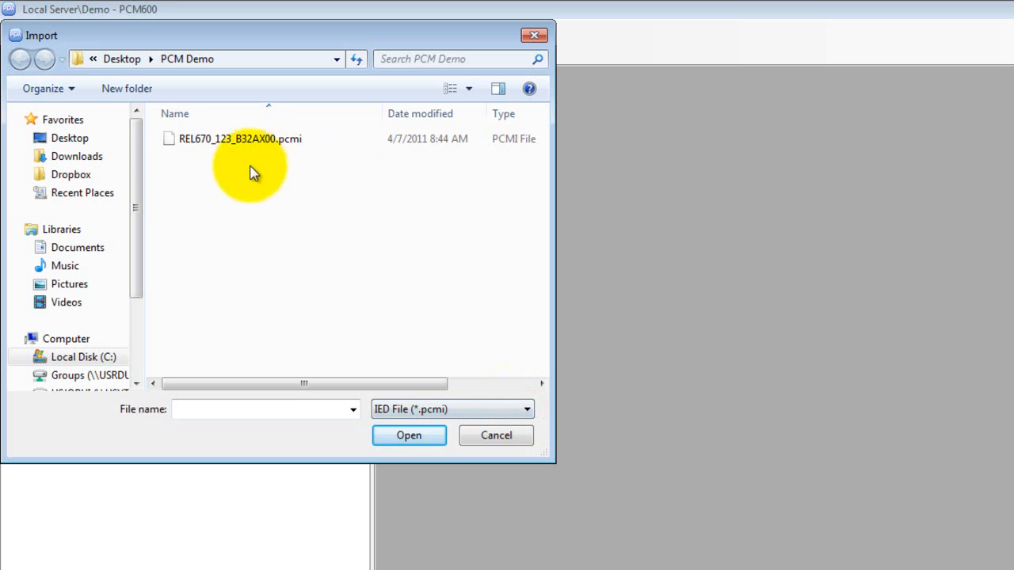
pyautogui.click(179, 141)
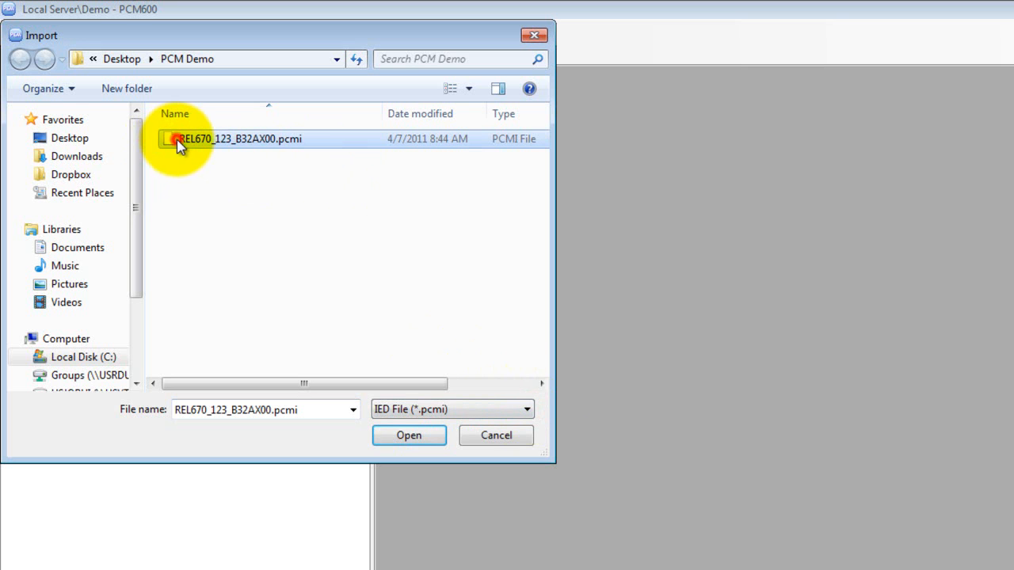
pyautogui.click(410, 436)
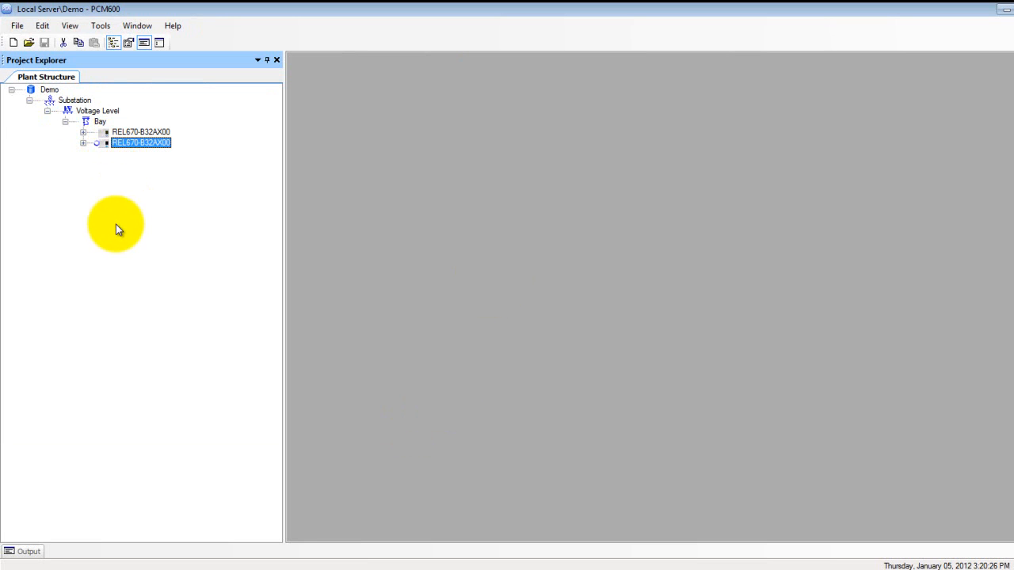
# Export the second REL670-B32AX00 IED under the Bay to the PCM Demo folder as Test_pcmi, using the IED File (*.pcmi) type.
pyautogui.click(99, 121)
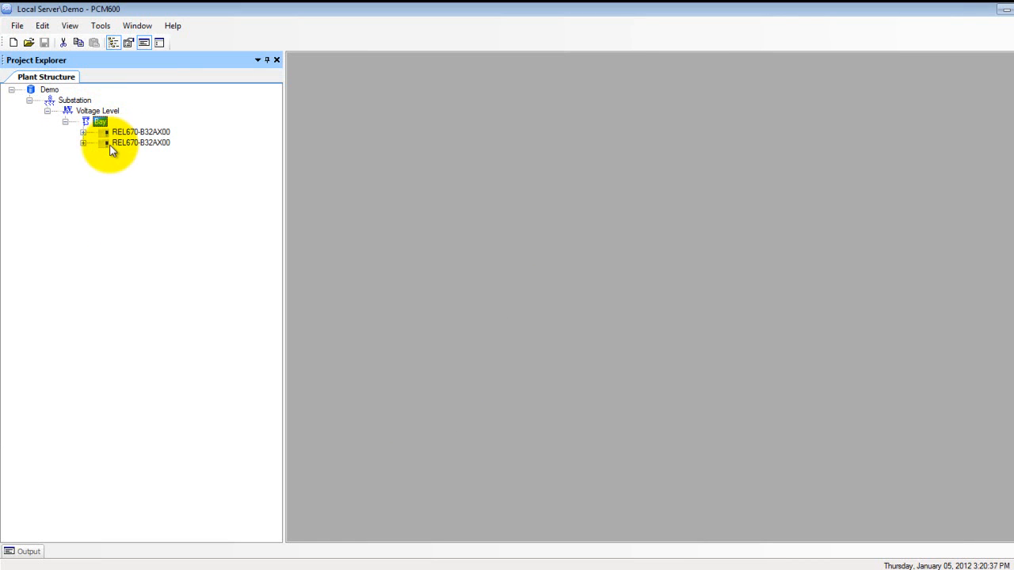
pyautogui.click(111, 148)
pyautogui.rightClick(111, 151)
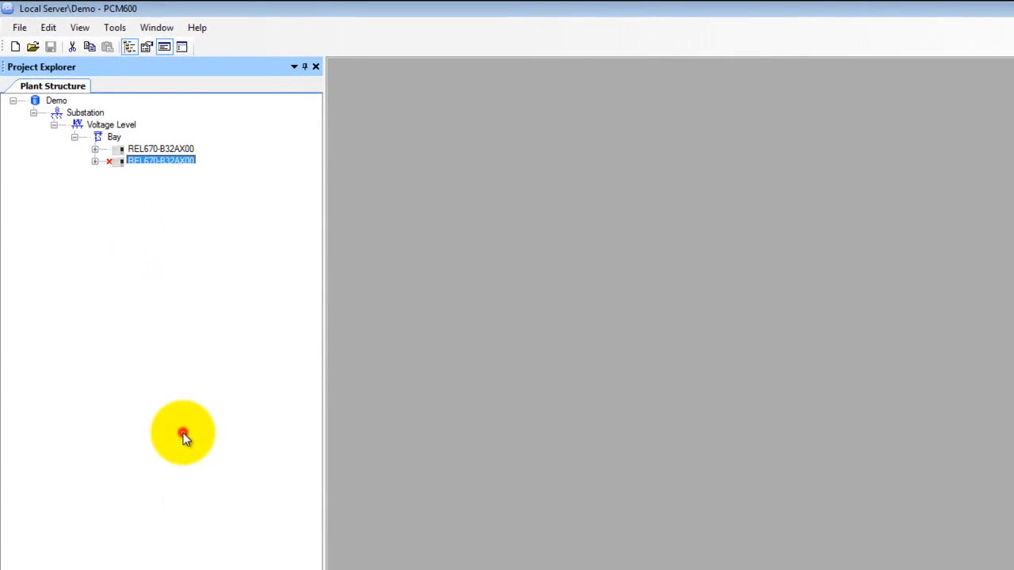
pyautogui.click(179, 424)
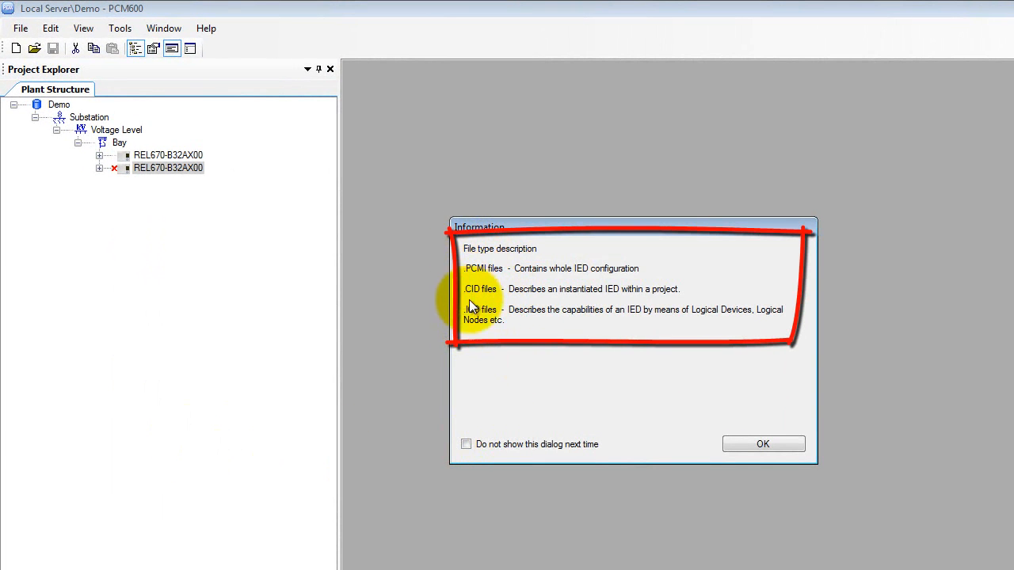
pyautogui.click(763, 444)
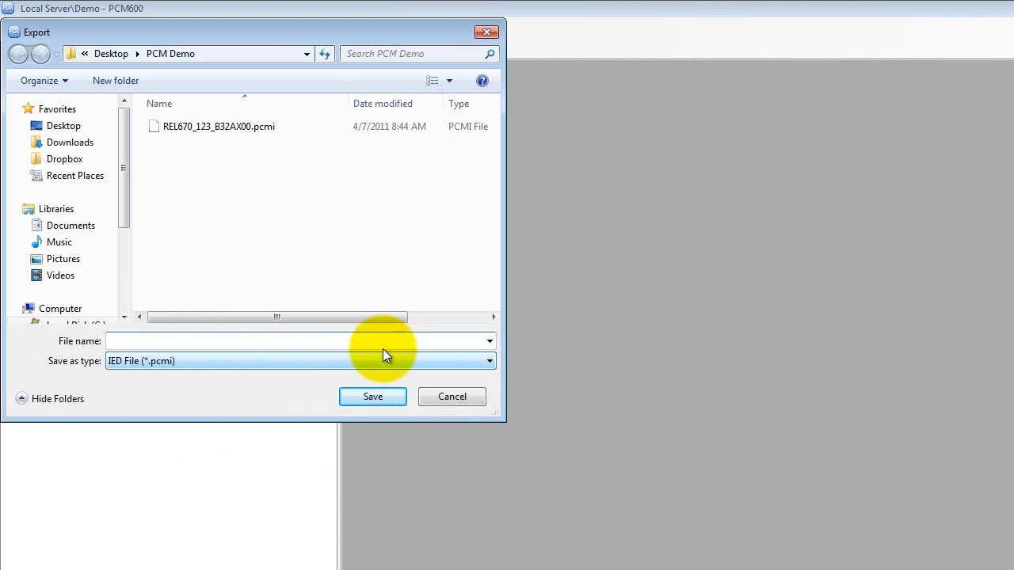
pyautogui.write('Tes')
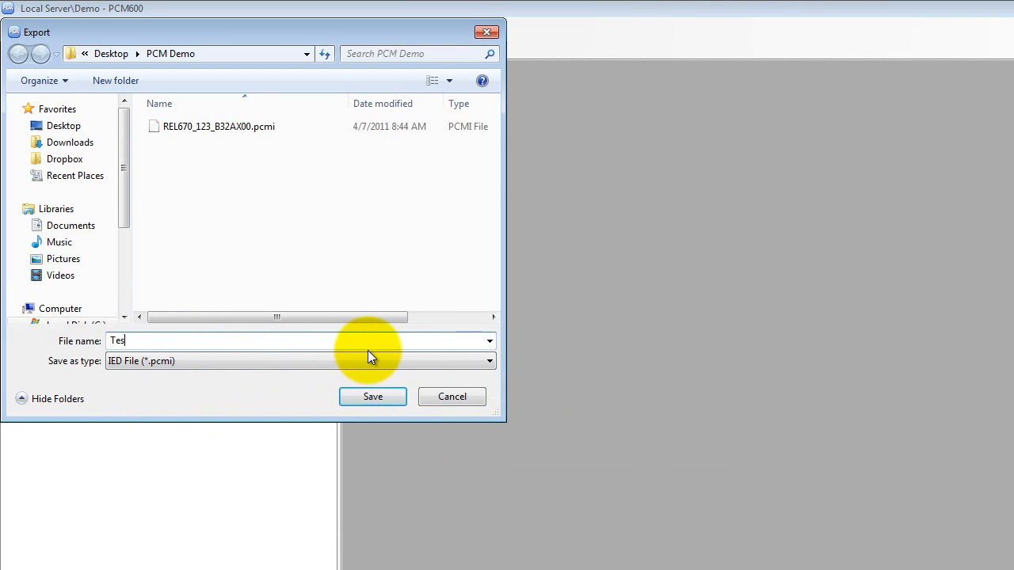
pyautogui.write('t_pcmi')
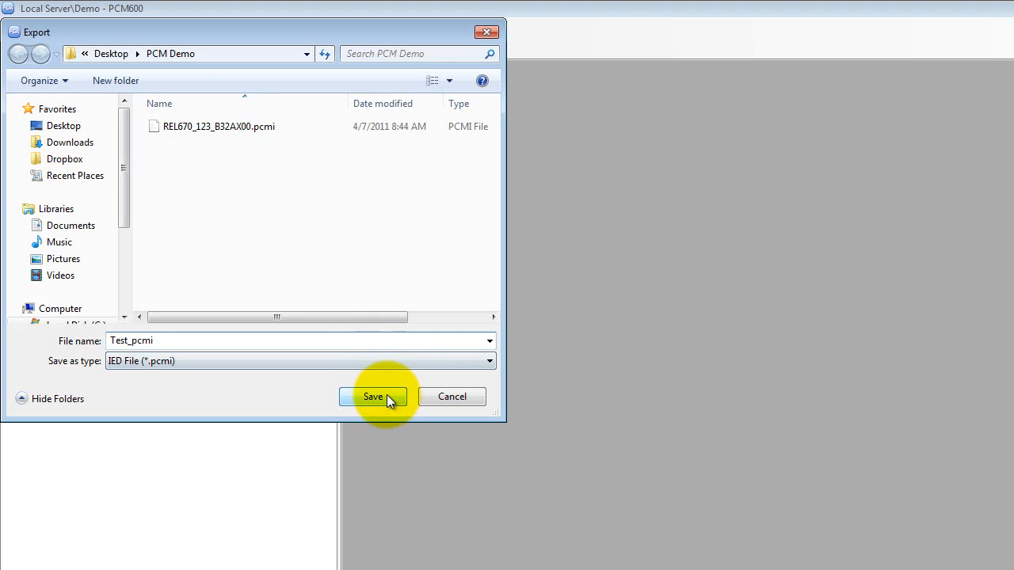
pyautogui.click(386, 394)
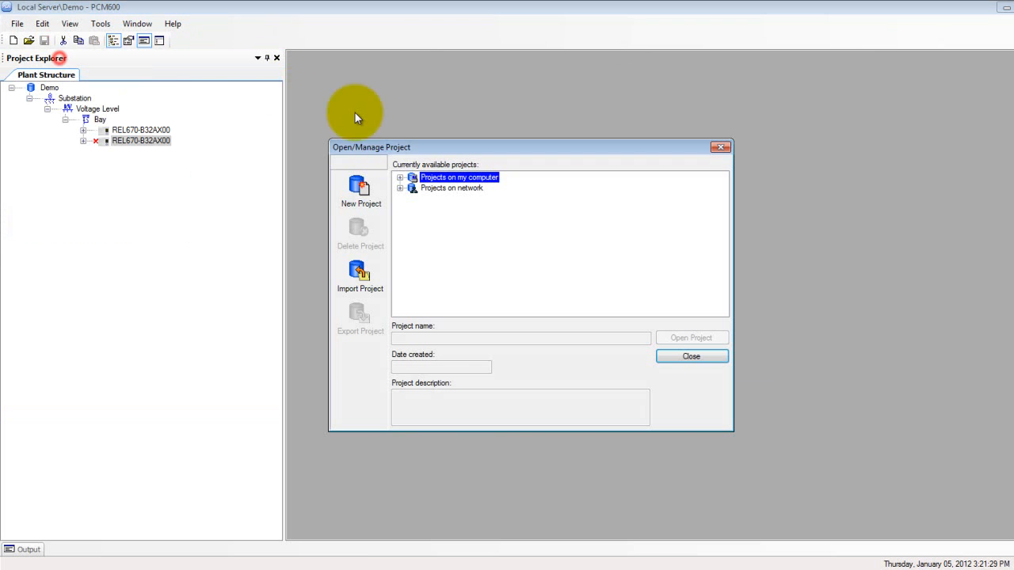
pyautogui.click(399, 177)
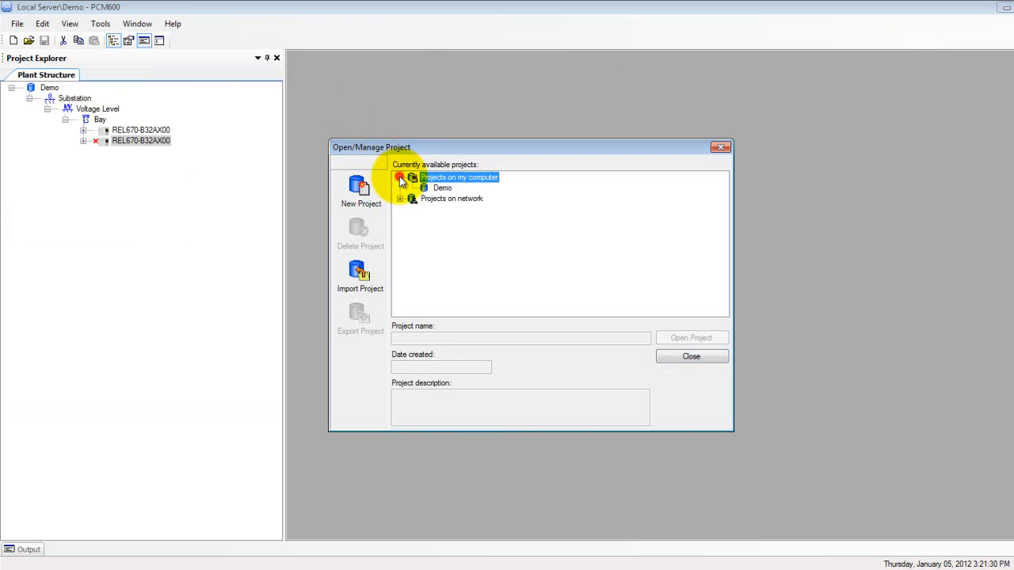
pyautogui.click(442, 189)
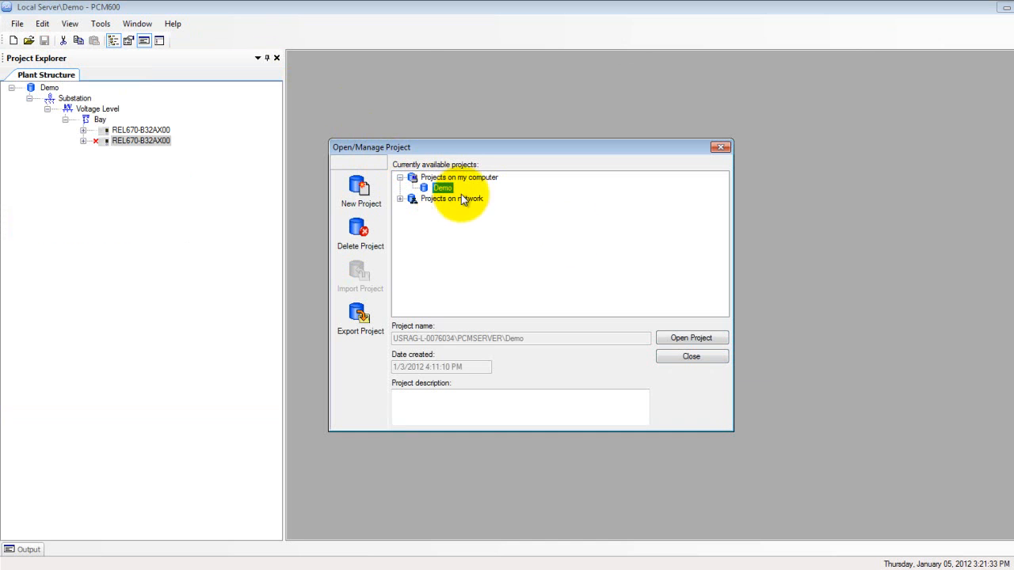
pyautogui.click(704, 358)
# Close the open Demo project.
pyautogui.click(17, 24)
pyautogui.click(37, 74)
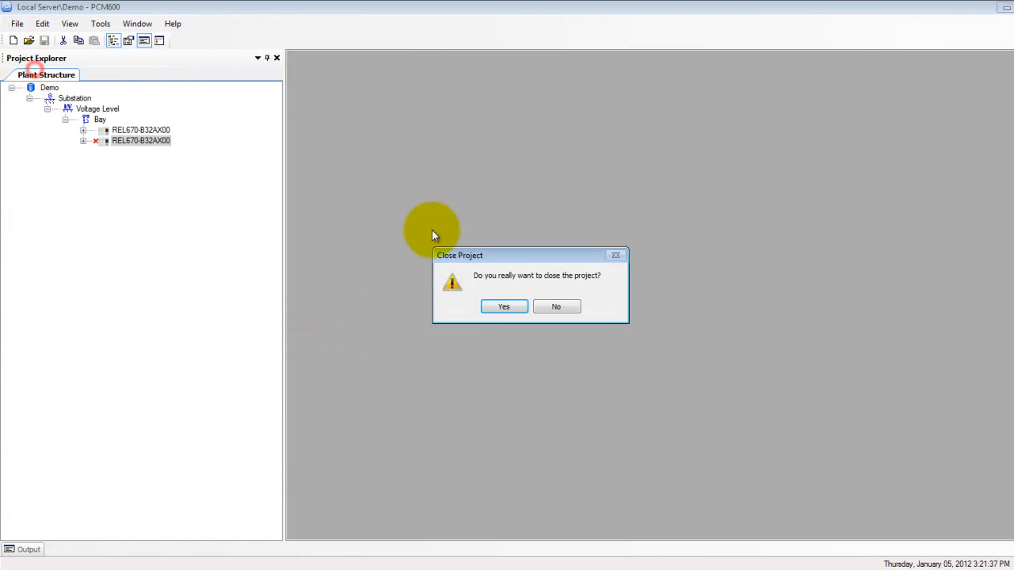
pyautogui.click(494, 307)
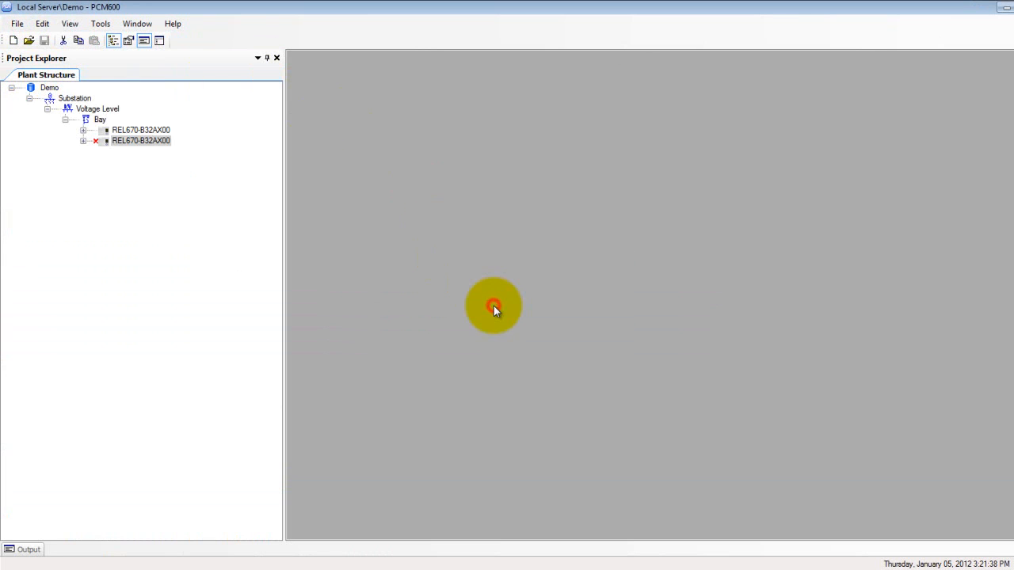
# Export the local Demo project to the PCM Demo folder as Exported Project Demo_2 in the Exported project (*.pcmp) format.
pyautogui.click(18, 23)
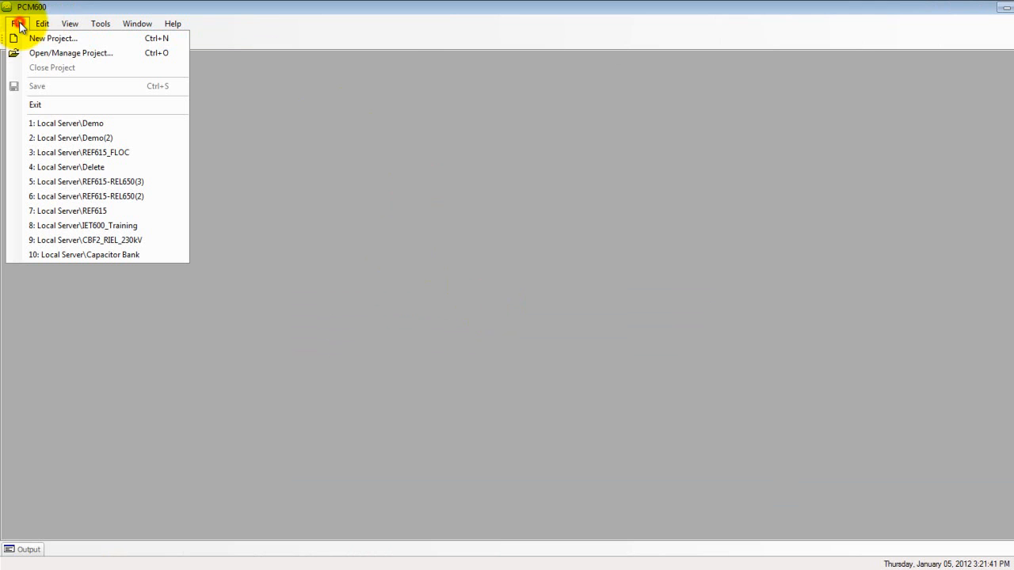
pyautogui.click(56, 50)
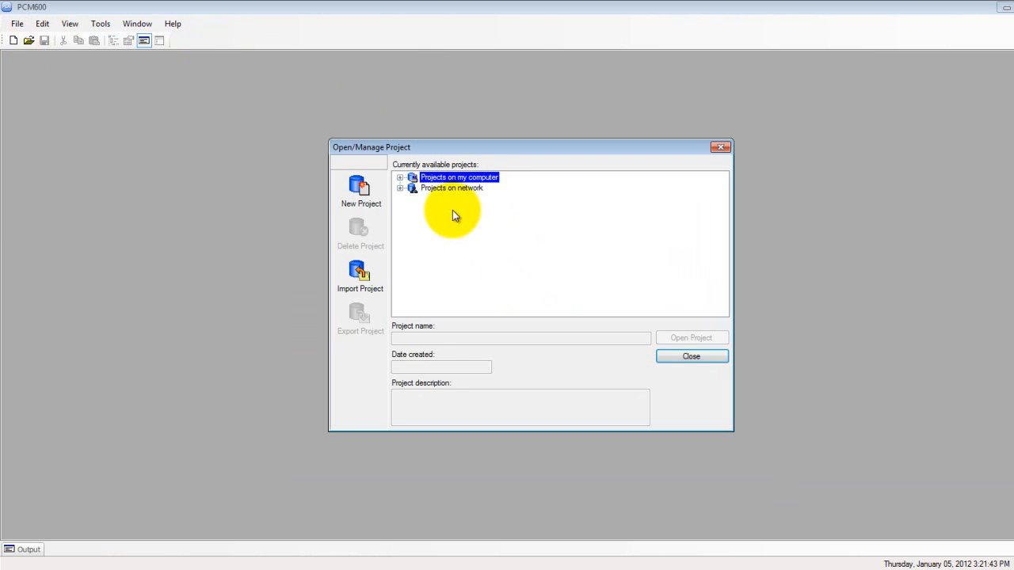
pyautogui.click(400, 178)
pyautogui.click(440, 188)
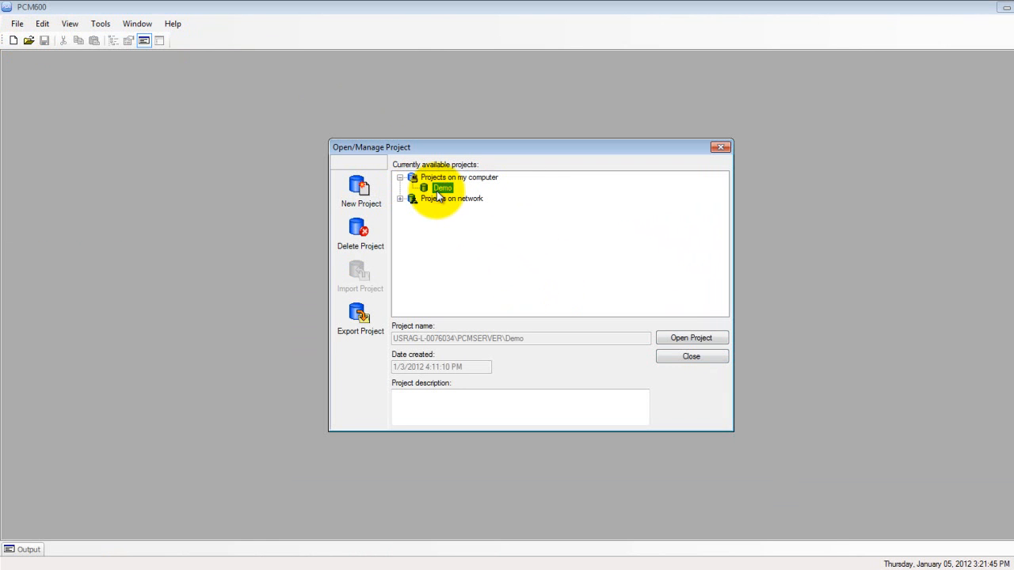
pyautogui.rightClick(435, 190)
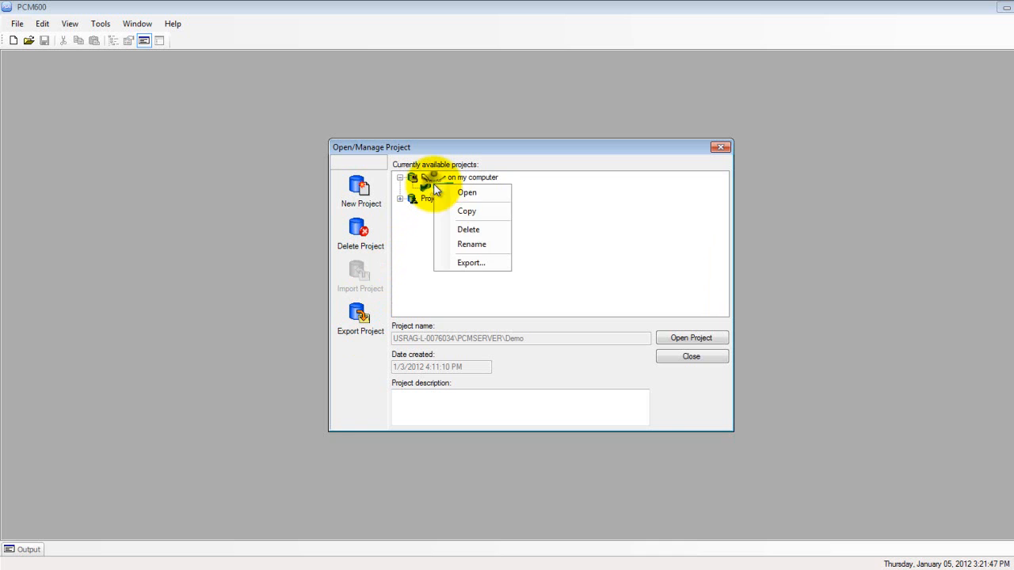
pyautogui.click(461, 264)
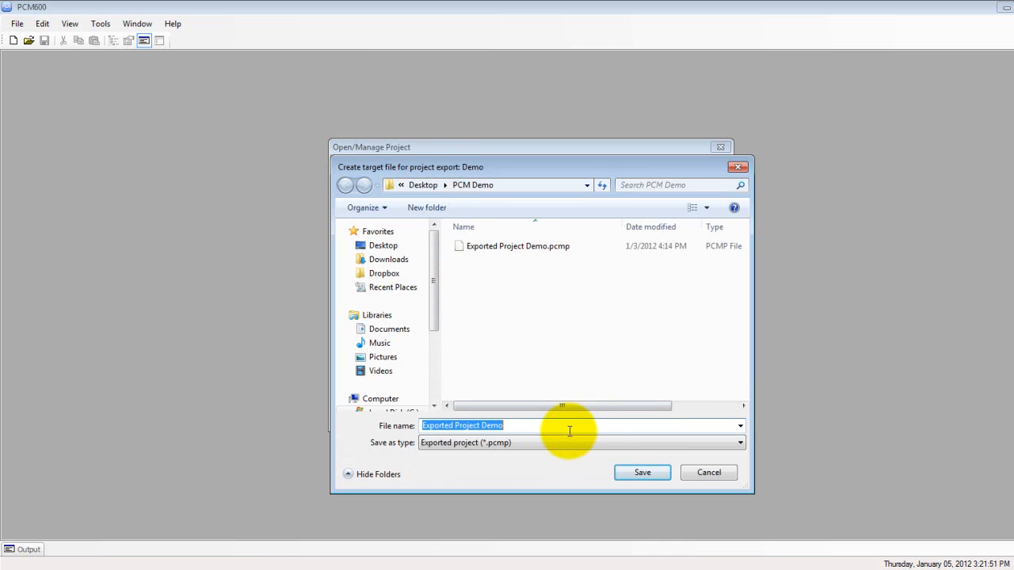
pyautogui.click(570, 431)
pyautogui.write('_2')
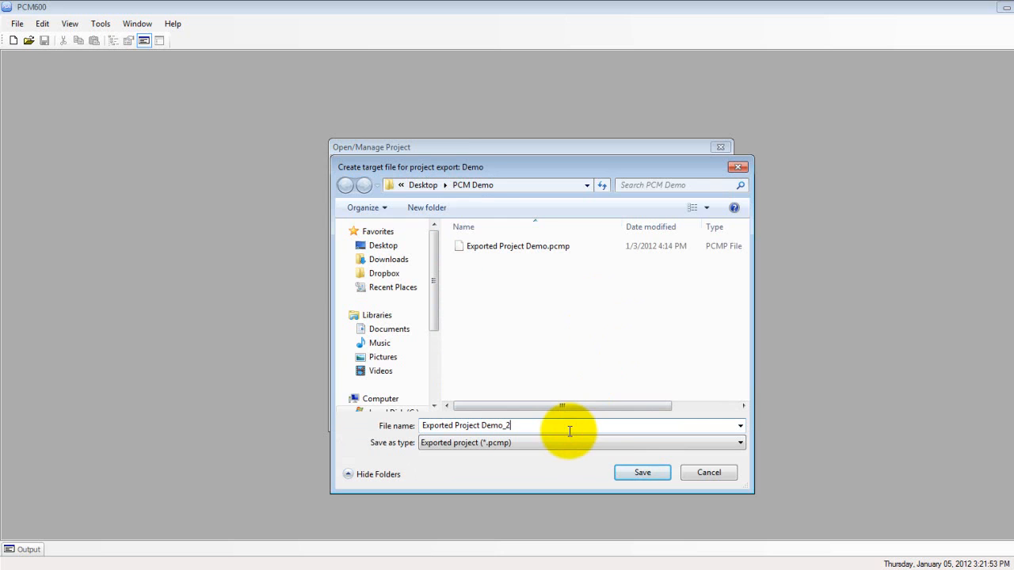
pyautogui.click(639, 476)
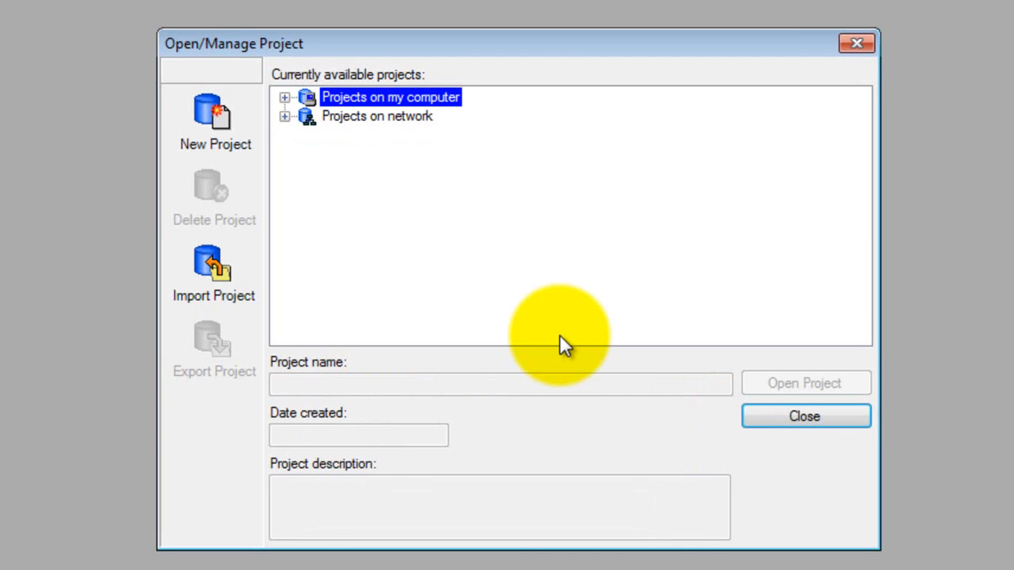
# Import the project file Exported Project Demo_2.pcmp from the PCM Demo folder into the local projects.
pyautogui.click(235, 286)
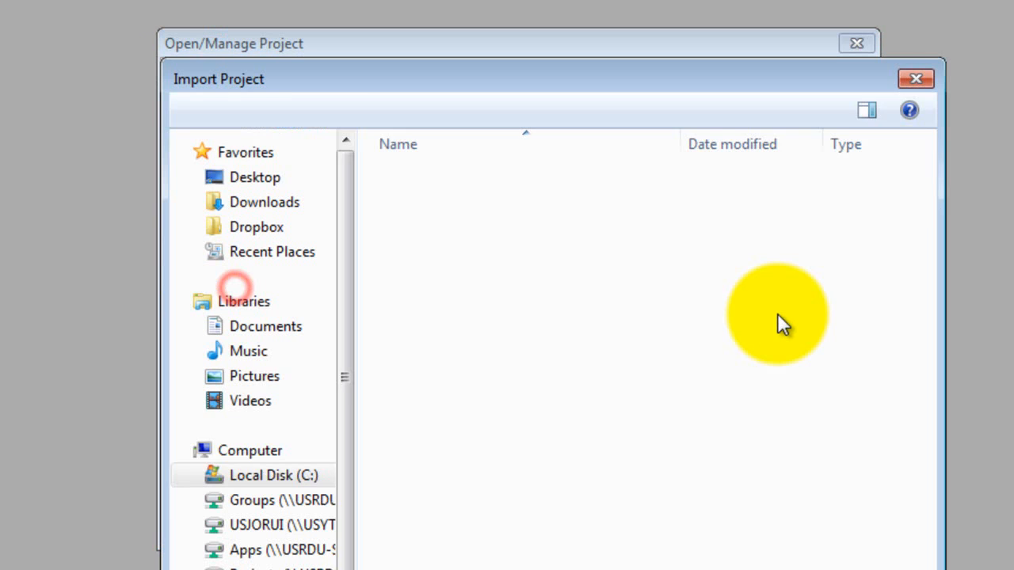
pyautogui.click(551, 244)
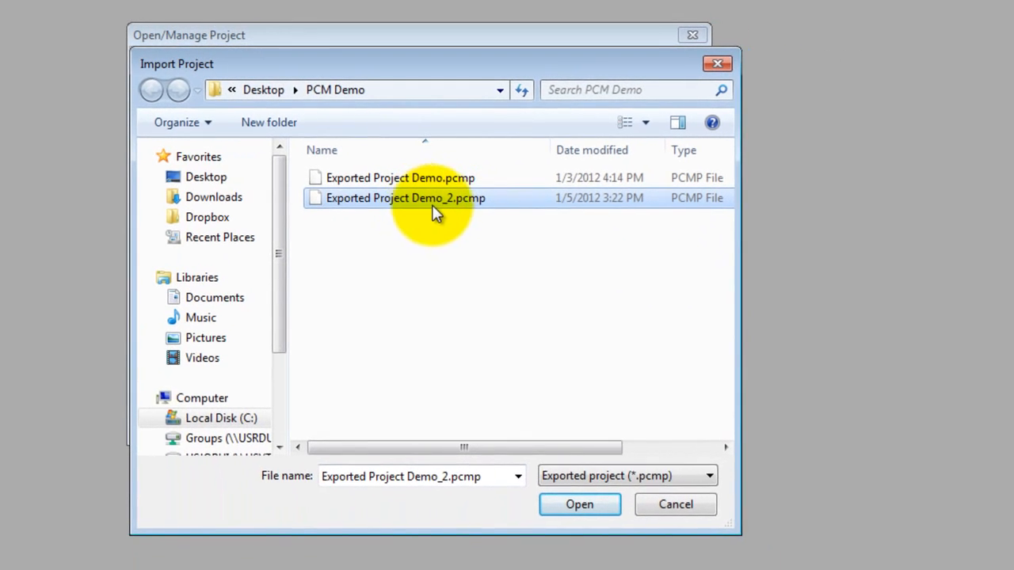
pyautogui.click(578, 504)
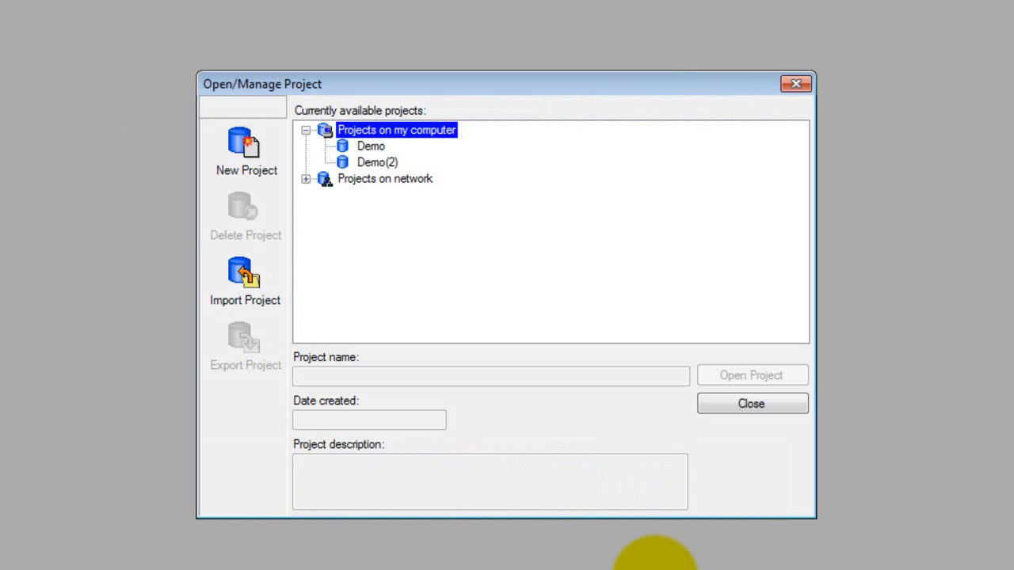
# Open the imported Demo(2) project from the projects on this computer.
pyautogui.click(378, 162)
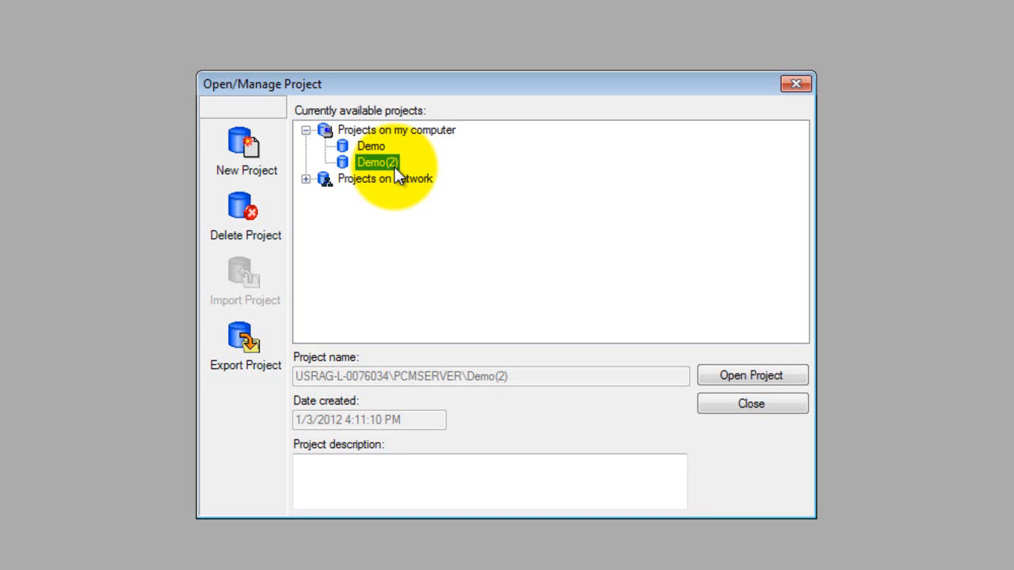
pyautogui.click(374, 149)
pyautogui.click(392, 162)
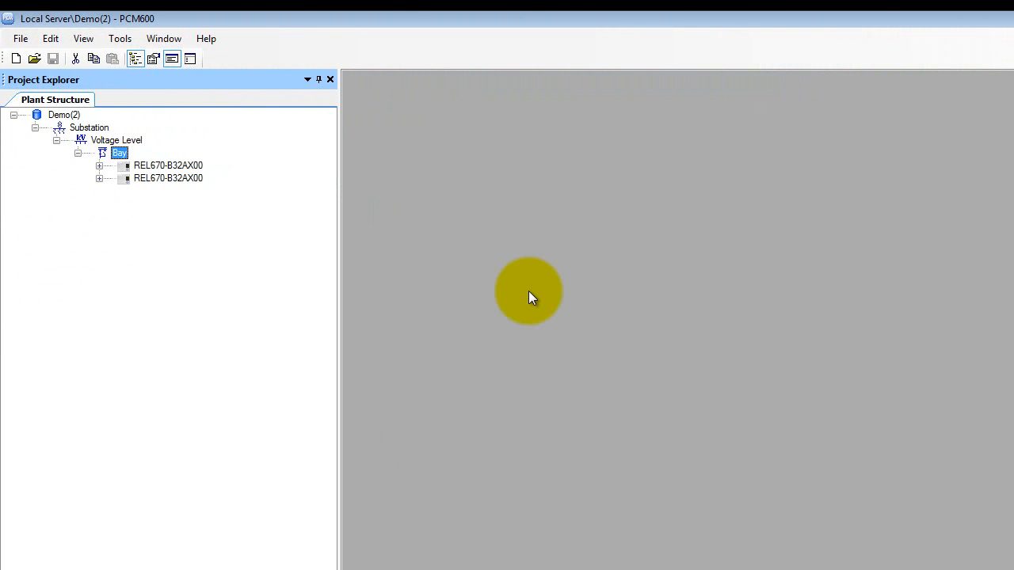
# Import the IED file Test_pcmi.pcmi from the PCM Demo folder into the Bay of the Demo(2) project.
pyautogui.rightClick(119, 153)
pyautogui.click(167, 183)
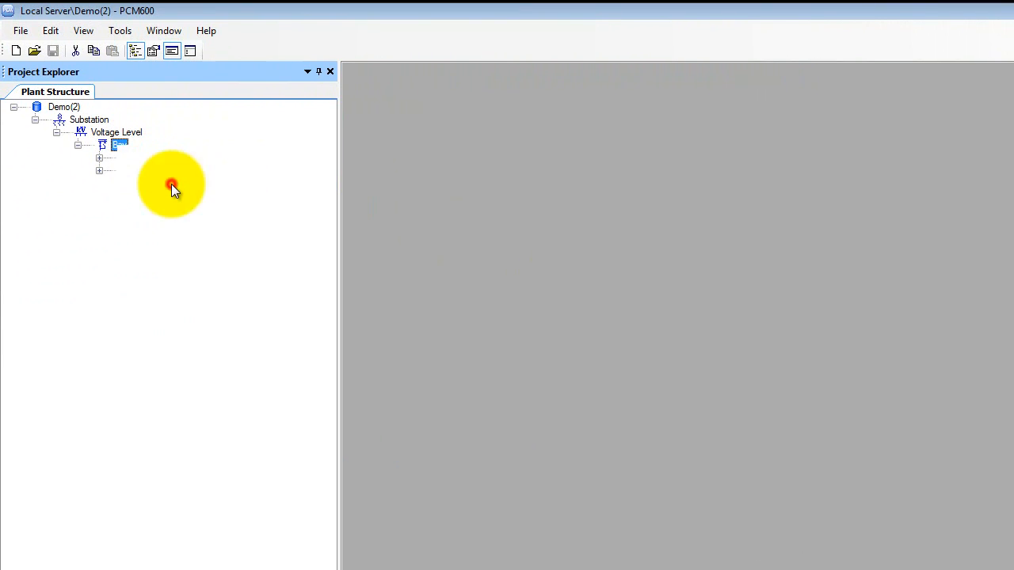
pyautogui.click(763, 446)
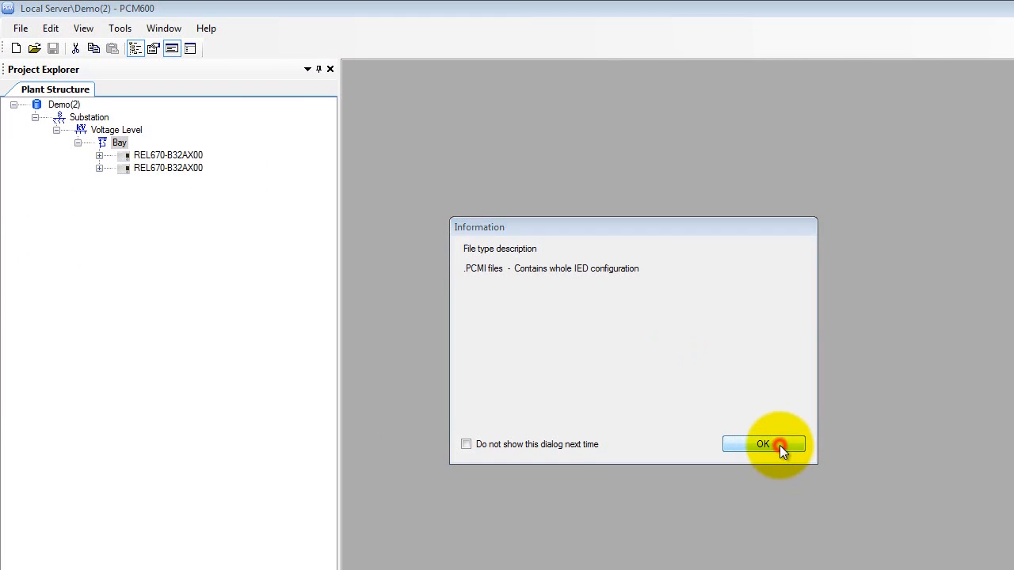
pyautogui.click(189, 147)
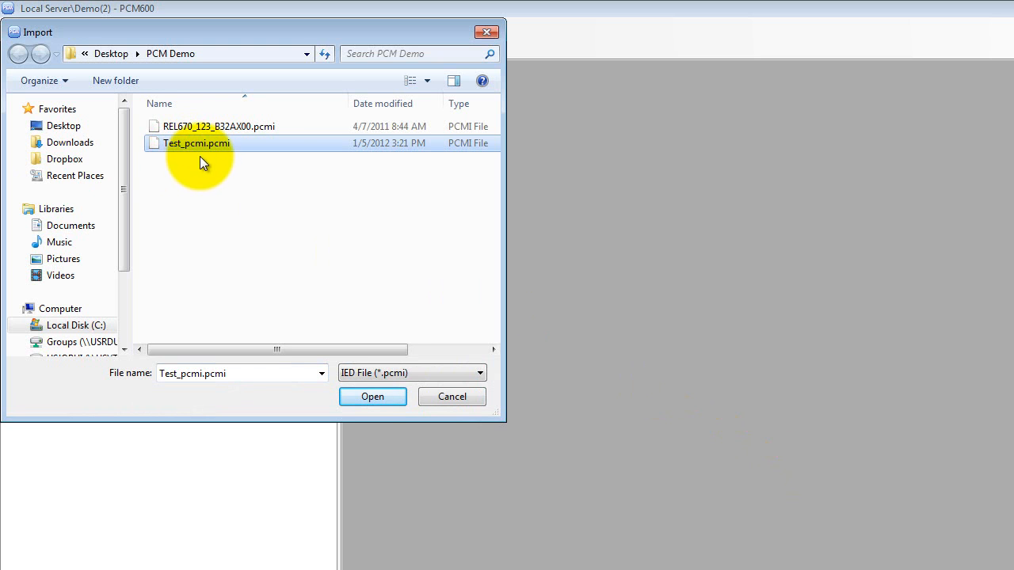
pyautogui.click(372, 398)
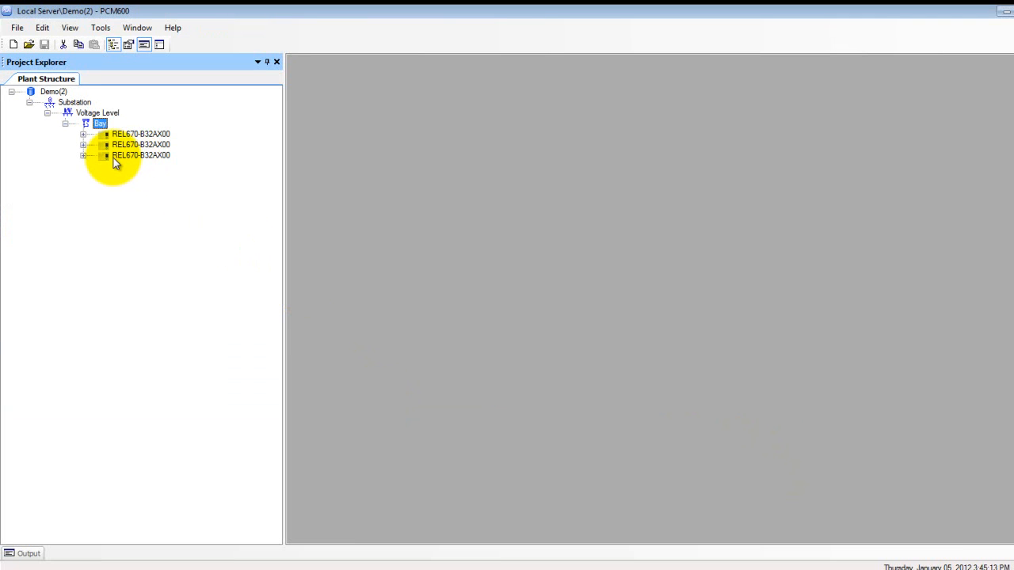
# Show the object properties of the third IED under the Bay and change its caption to REL670-B32A.
pyautogui.click(113, 158)
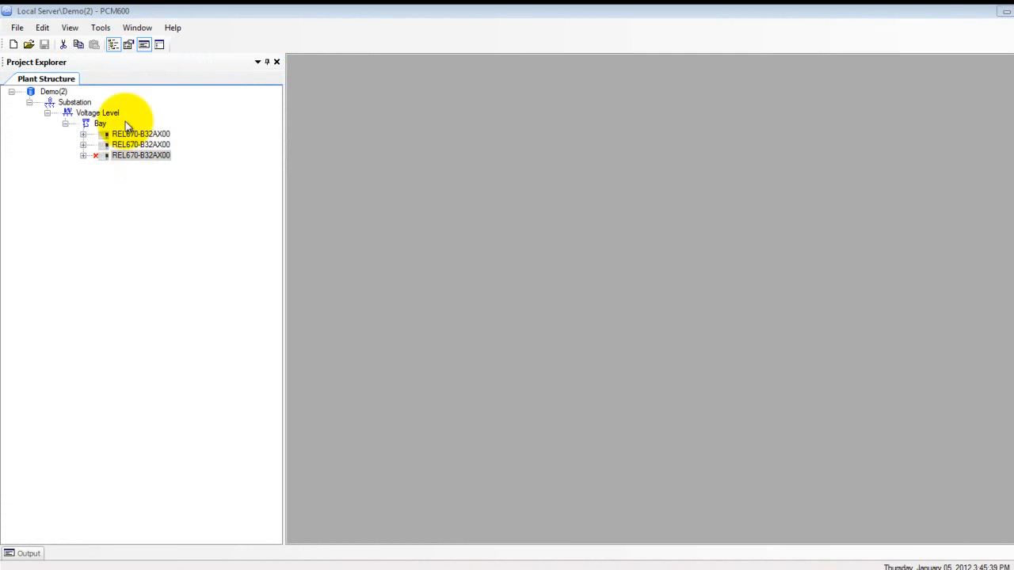
pyautogui.click(129, 46)
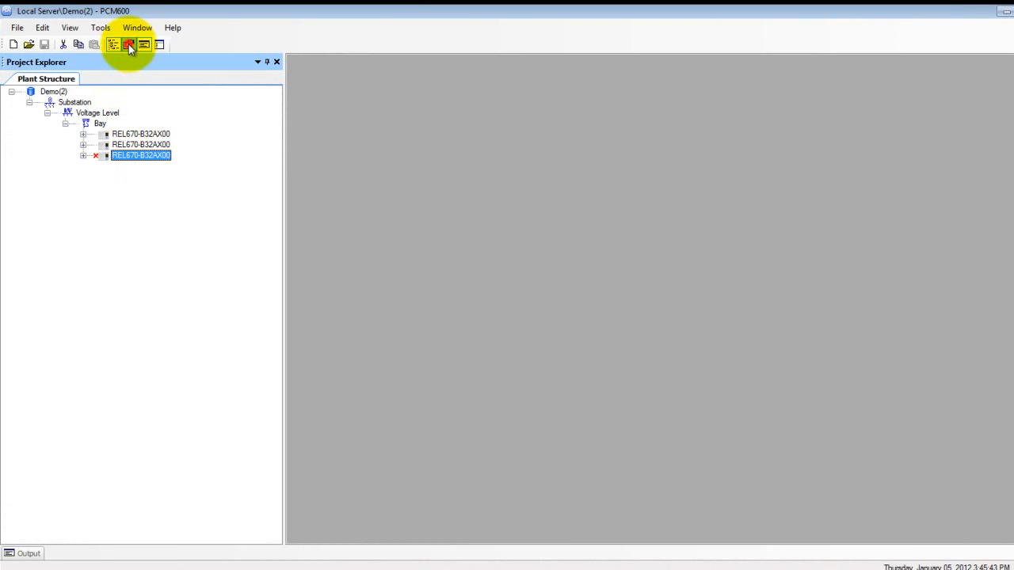
pyautogui.click(128, 44)
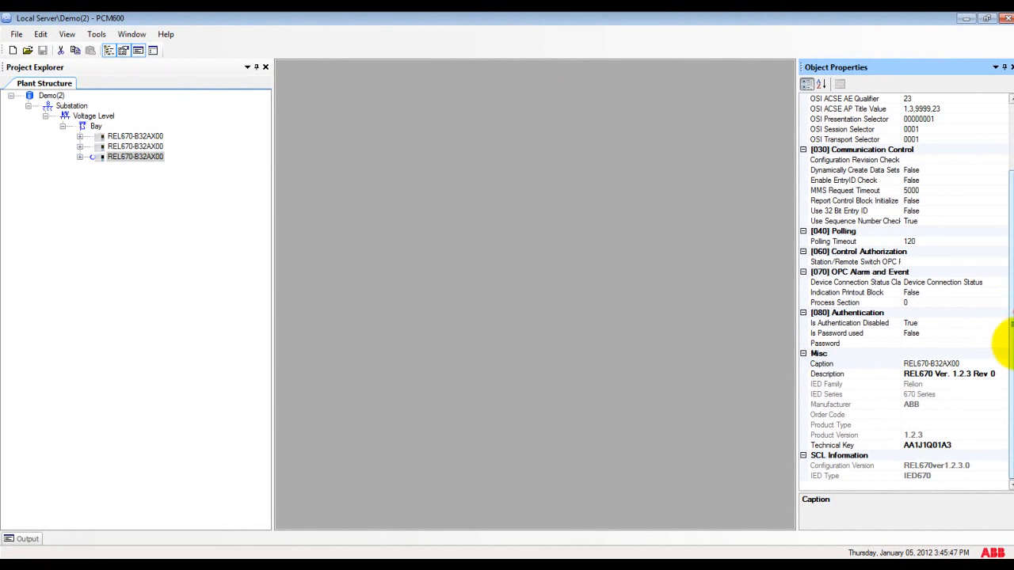
pyautogui.click(962, 363)
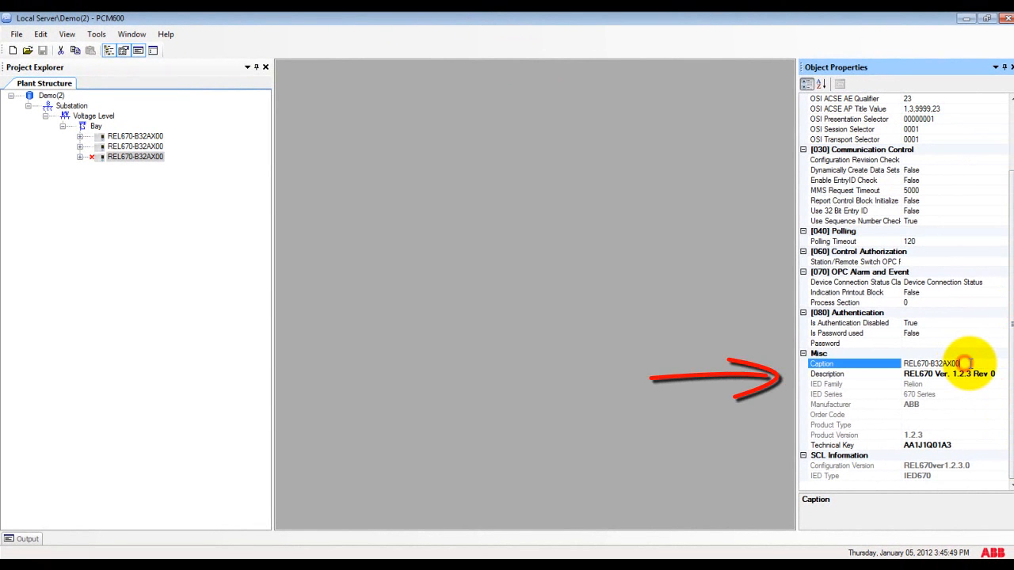
pyautogui.click(967, 363)
pyautogui.click(966, 364)
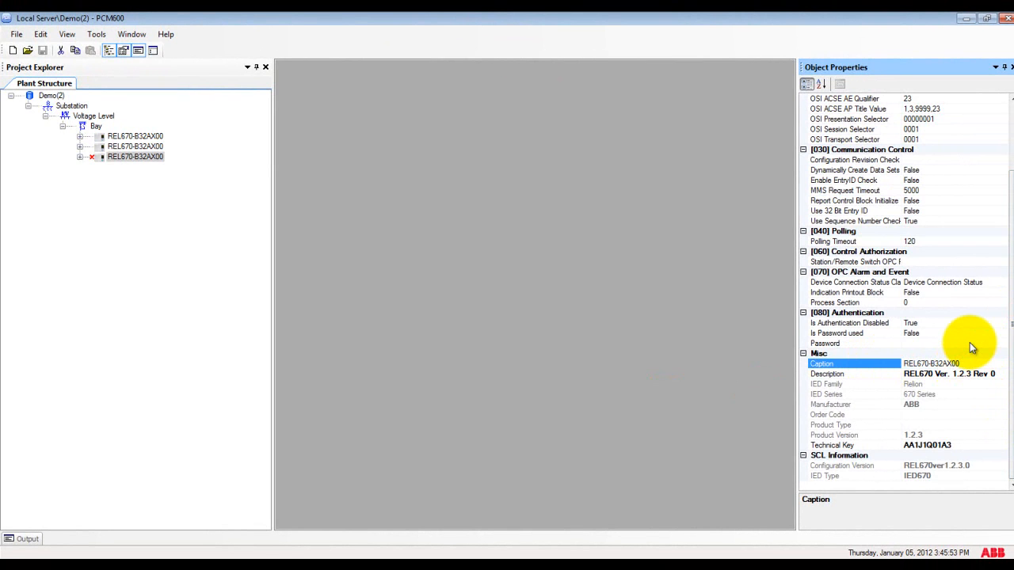
pyautogui.press('Return')
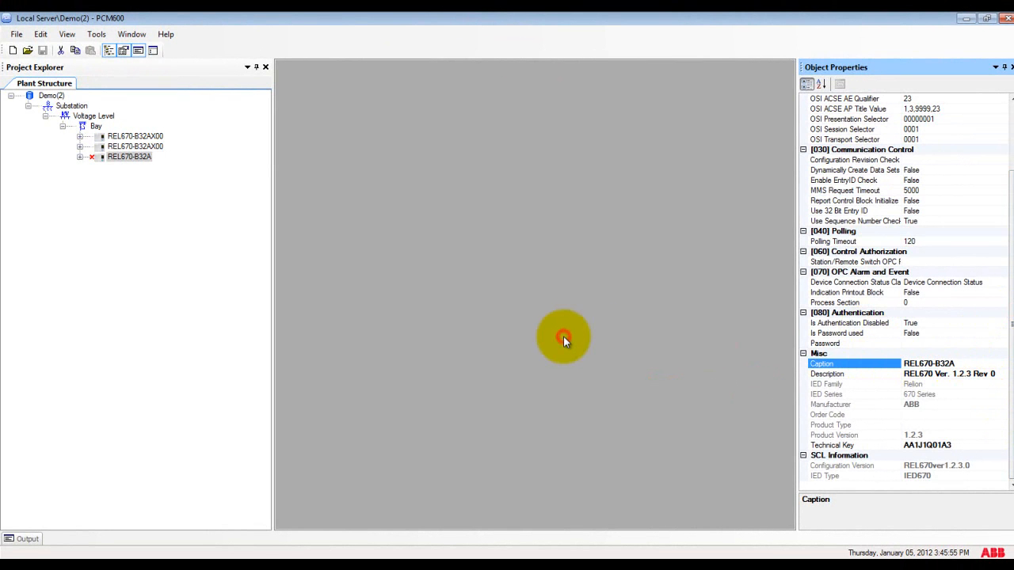
# Open the name of the REL670-B32A IED for in-place editing in the plant structure.
pyautogui.click(124, 163)
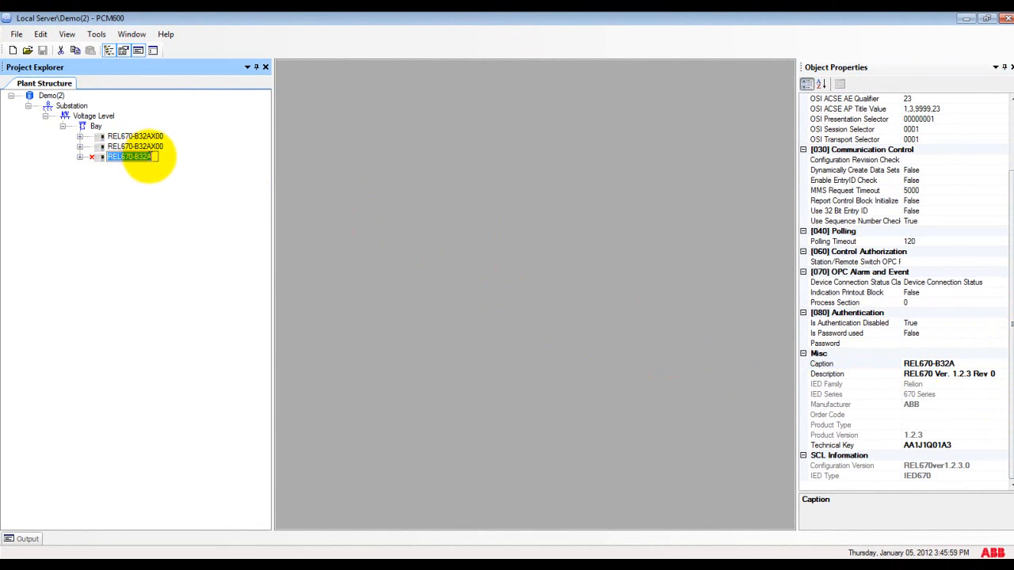
pyautogui.click(103, 158)
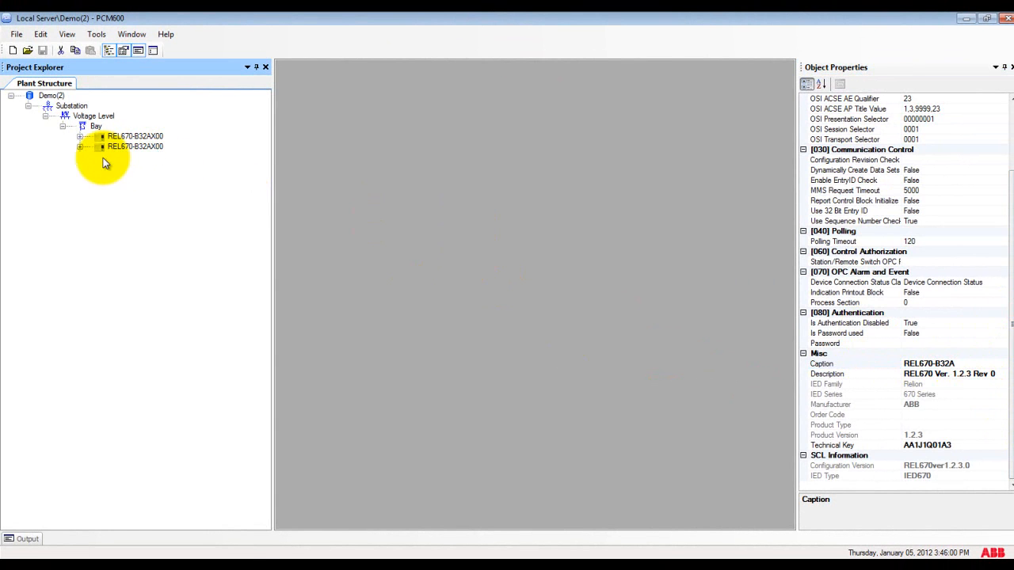
pyautogui.rightClick(103, 159)
pyautogui.click(151, 532)
pyautogui.click(136, 158)
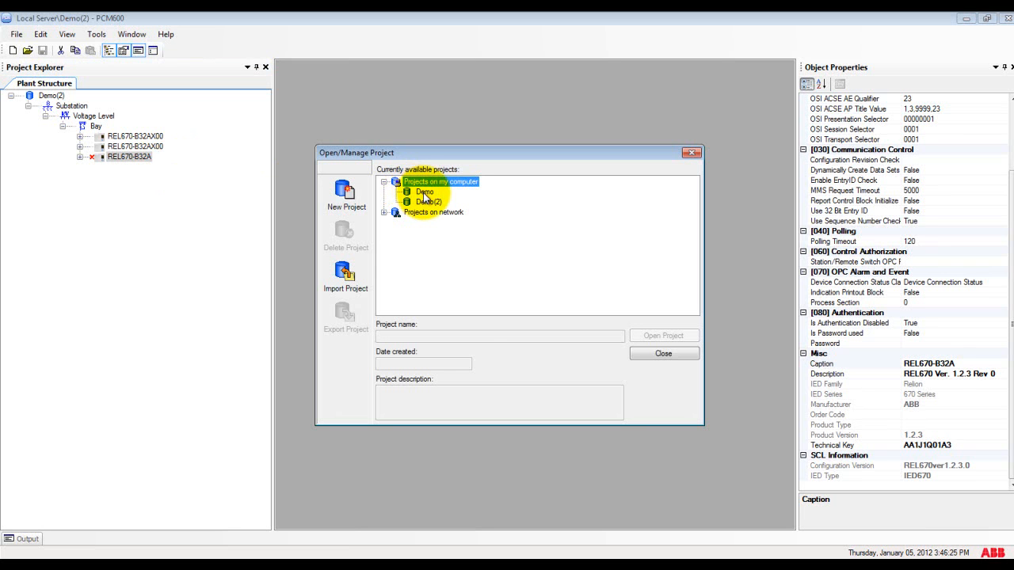
# Show the commands available for the local Demo project, including Rename, without applying any.
pyautogui.click(424, 192)
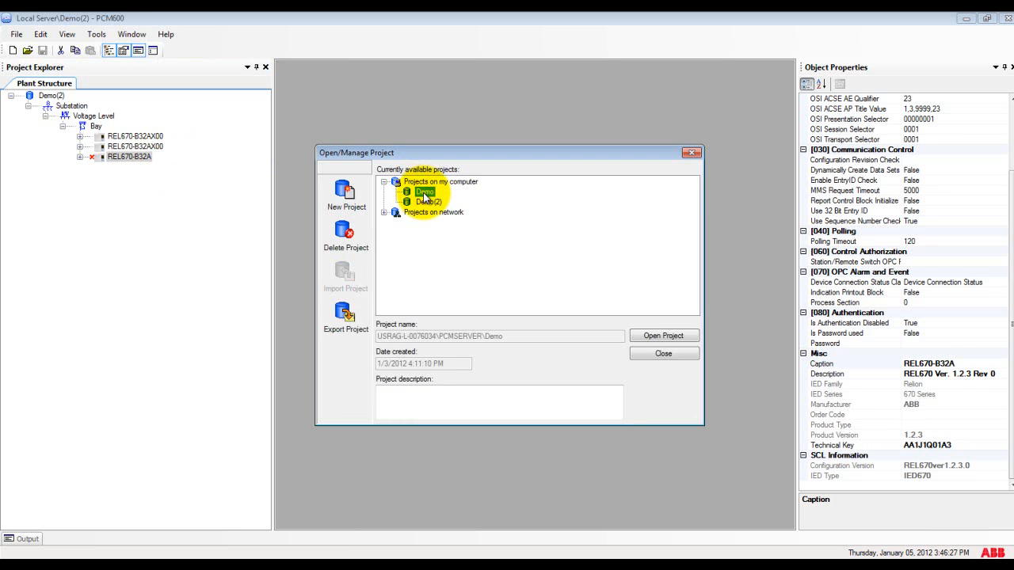
pyautogui.rightClick(423, 193)
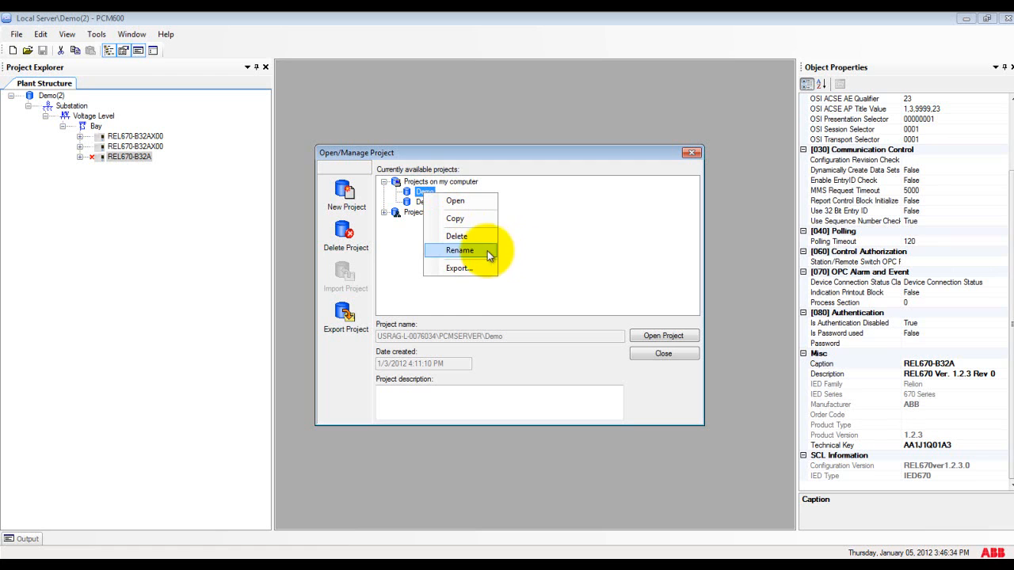
pyautogui.click(559, 247)
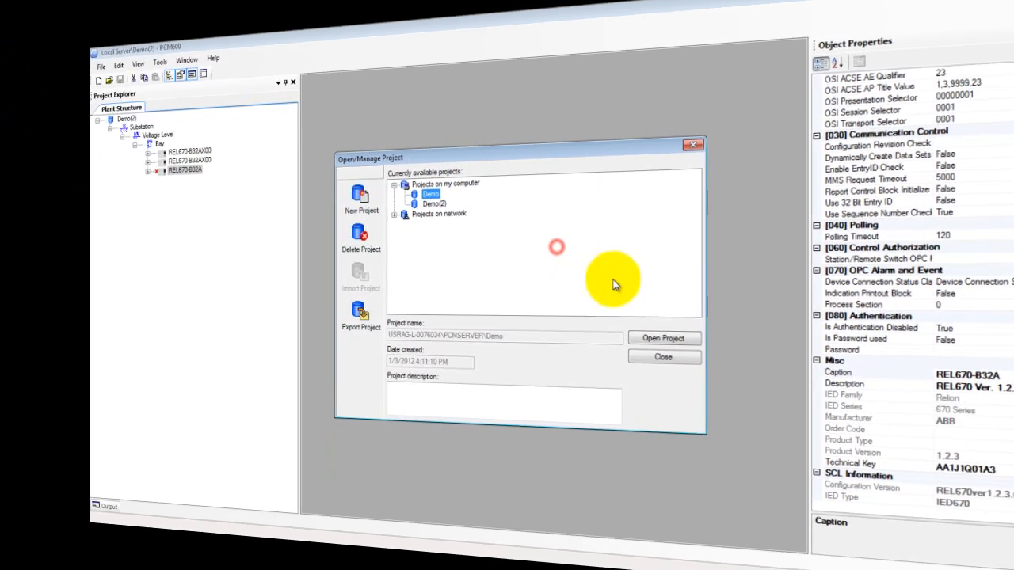